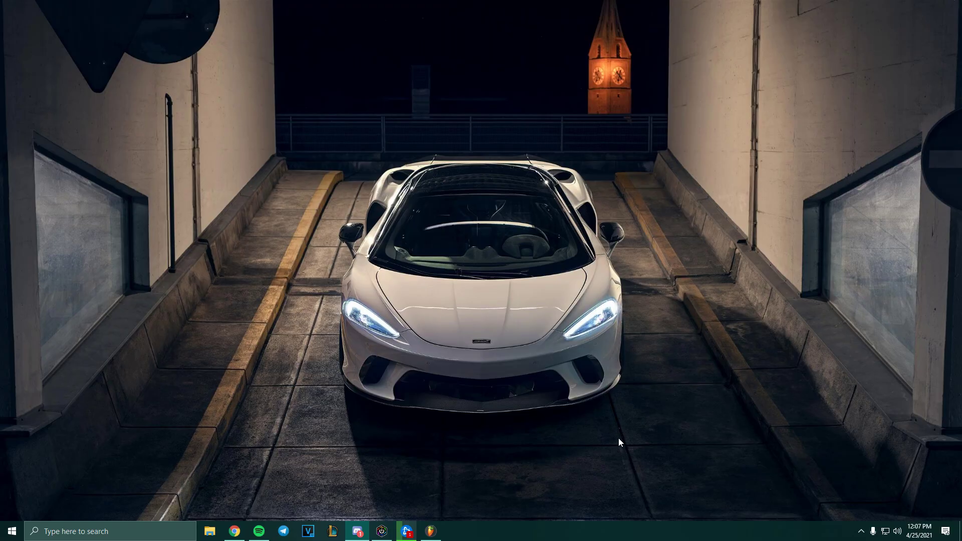
# - Download the CORSAIR iCUE v3.38.61 installer from the Corsair page, skipping the newsletter signup
pyautogui.click(237, 531)
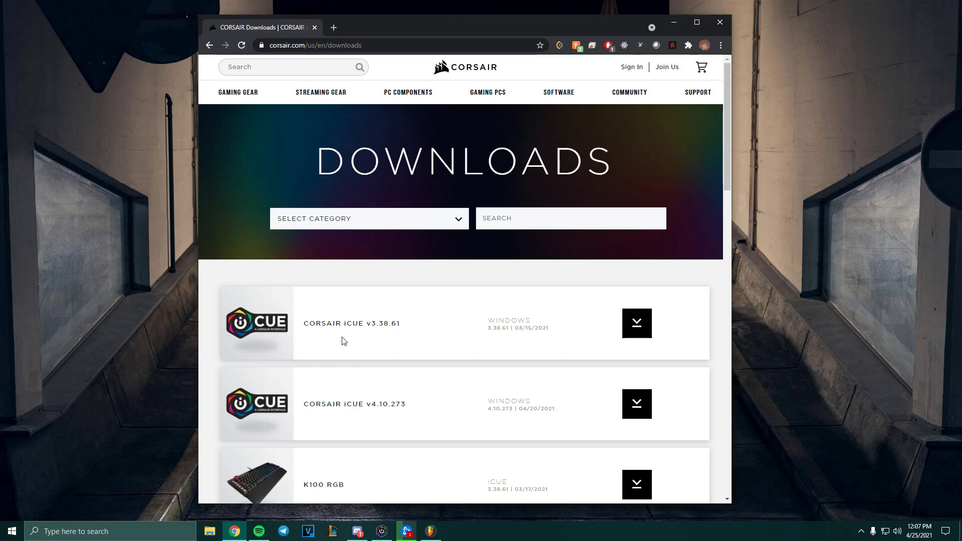
pyautogui.click(634, 325)
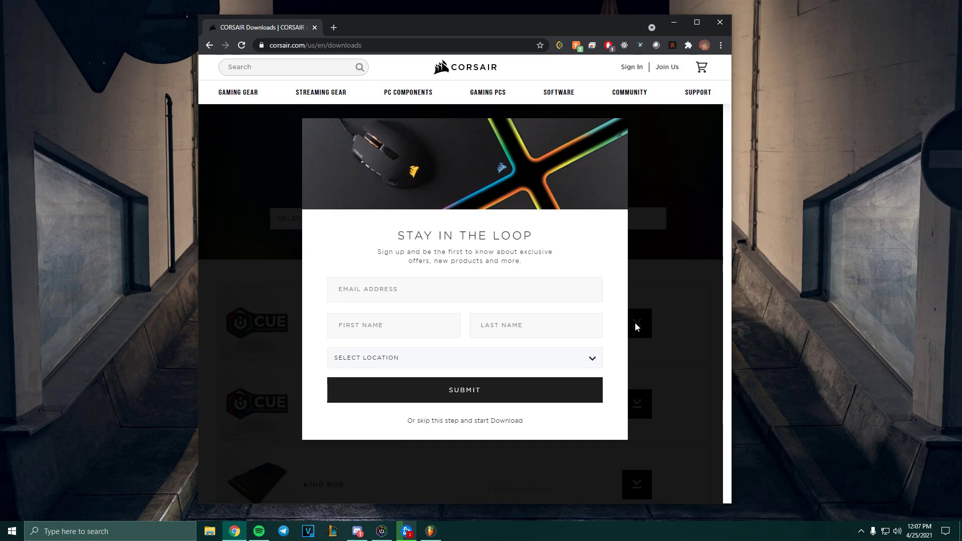
pyautogui.click(455, 422)
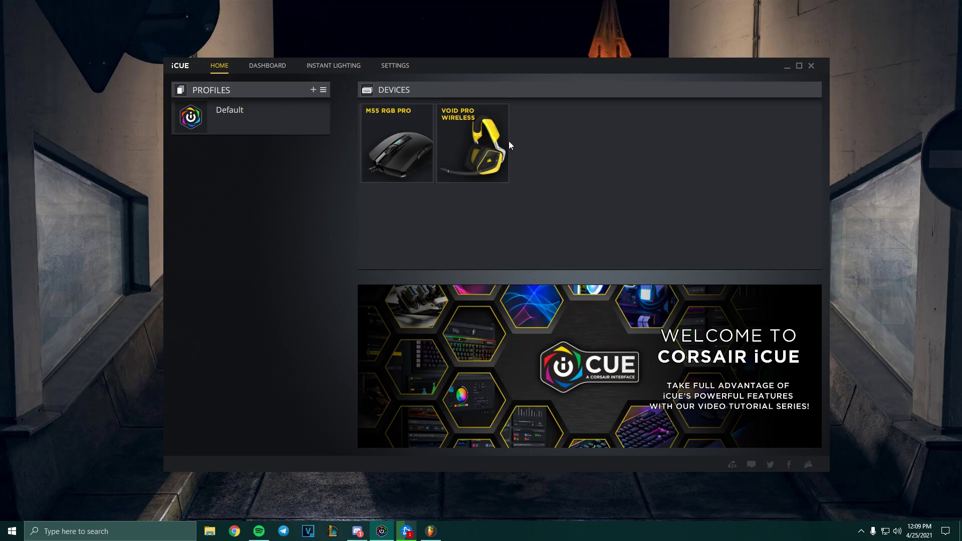
# - Select the M55 RGB PRO mouse in iCUE and expand its ACTIONS list
pyautogui.moveTo(518, 73)
pyautogui.mouseDown()
pyautogui.moveTo(498, 75)
pyautogui.moveTo(509, 74)
pyautogui.mouseUp()
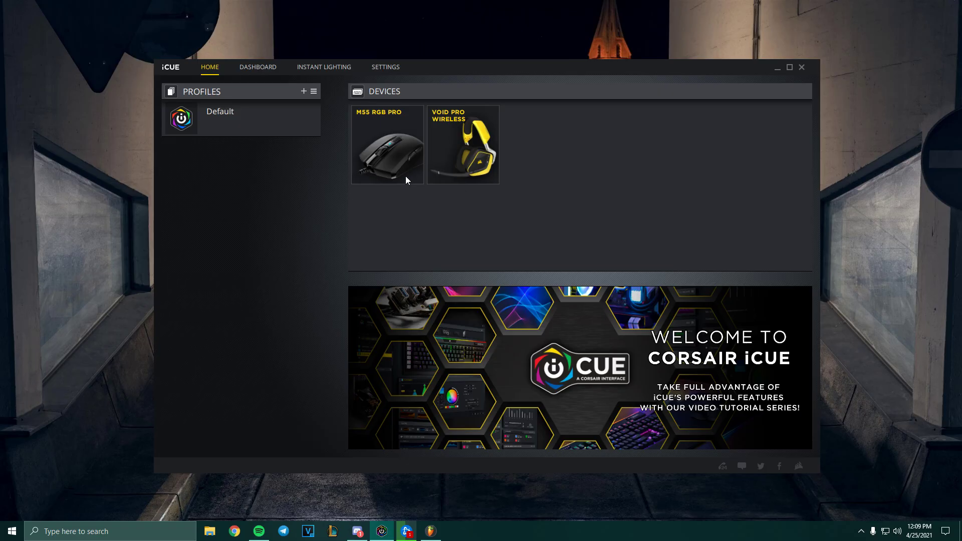
pyautogui.click(401, 132)
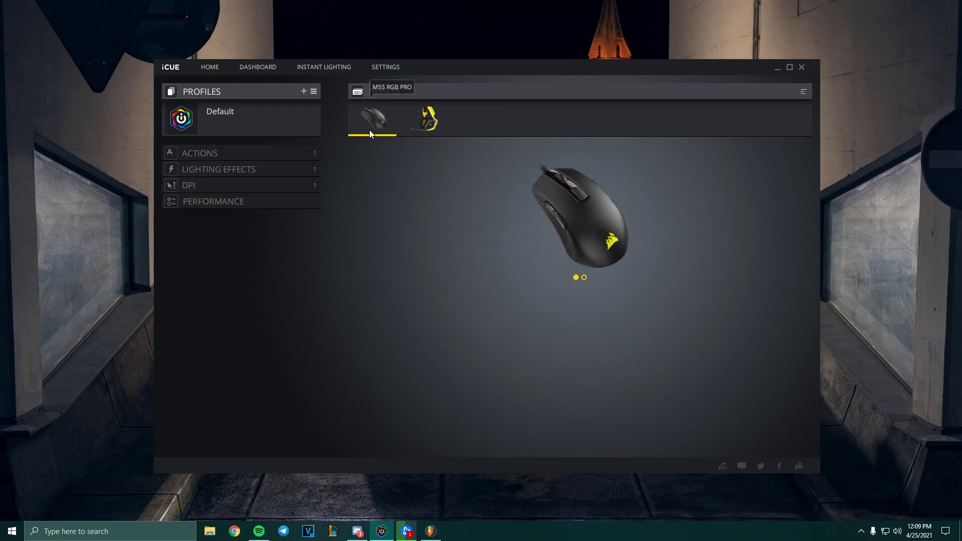
pyautogui.click(199, 154)
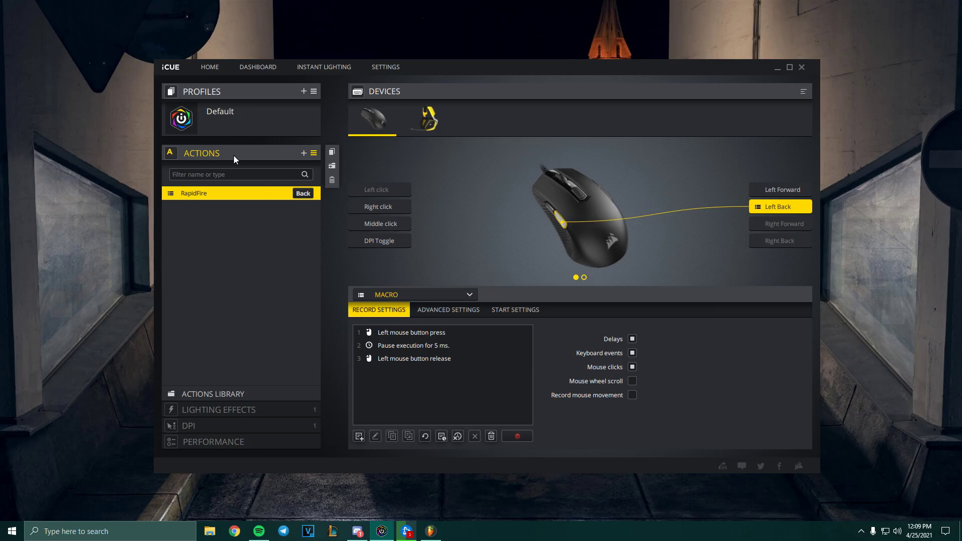
# - Add a second macro action and rename it from 'Macro 2' to Rapidfire2
pyautogui.click(304, 154)
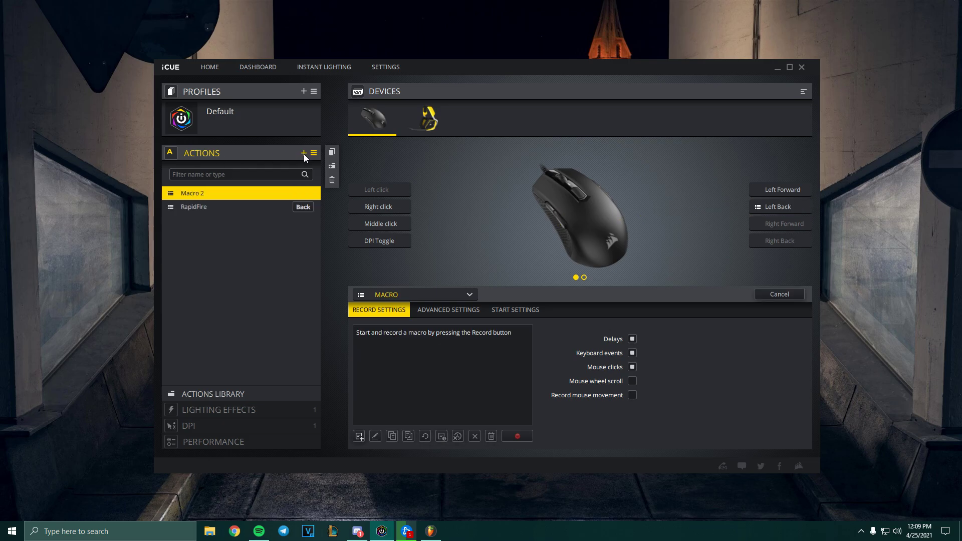
pyautogui.doubleClick(201, 194)
pyautogui.doubleClick(193, 194)
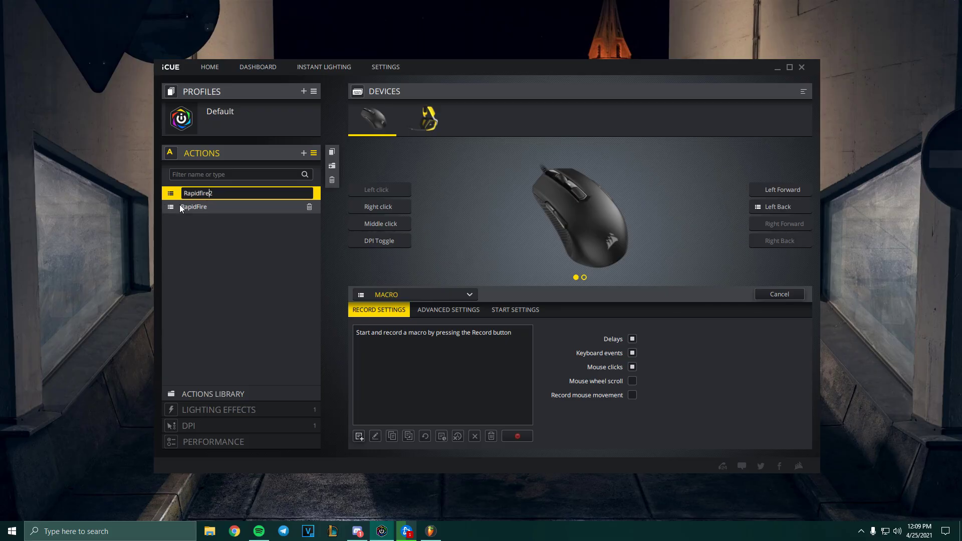
pyautogui.press('Return')
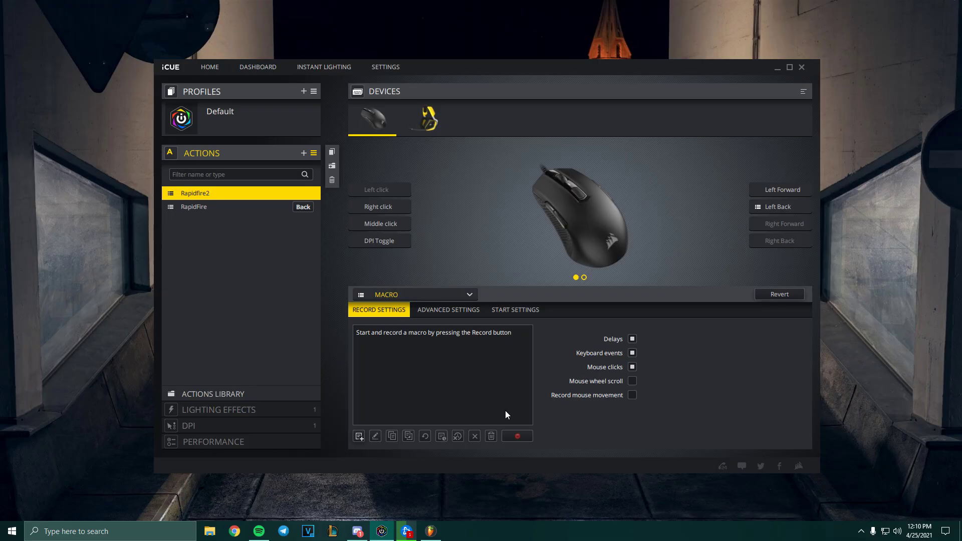
# - Record one left click into Rapidfire2, deleting the four extra steps to leave press, 114 ms pause, release
pyautogui.click(513, 438)
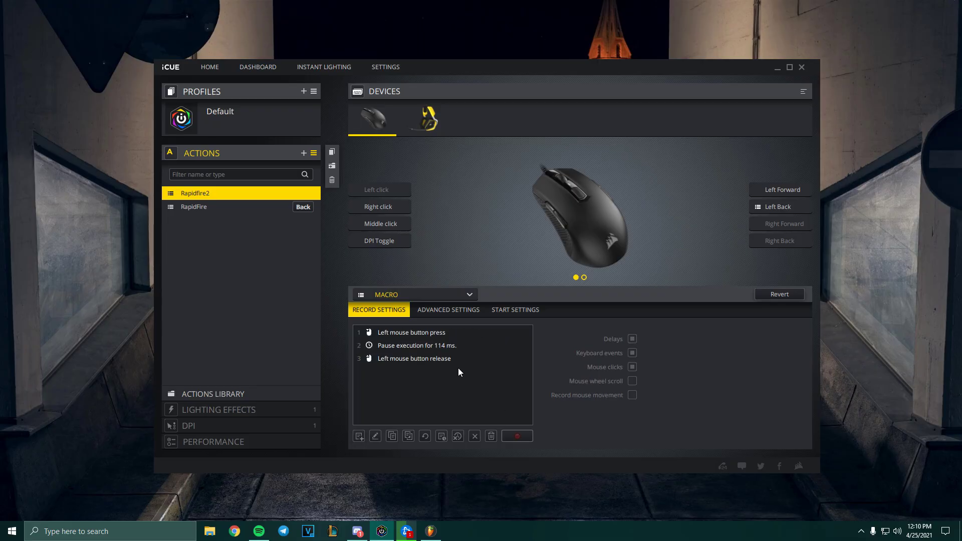
pyautogui.click(513, 435)
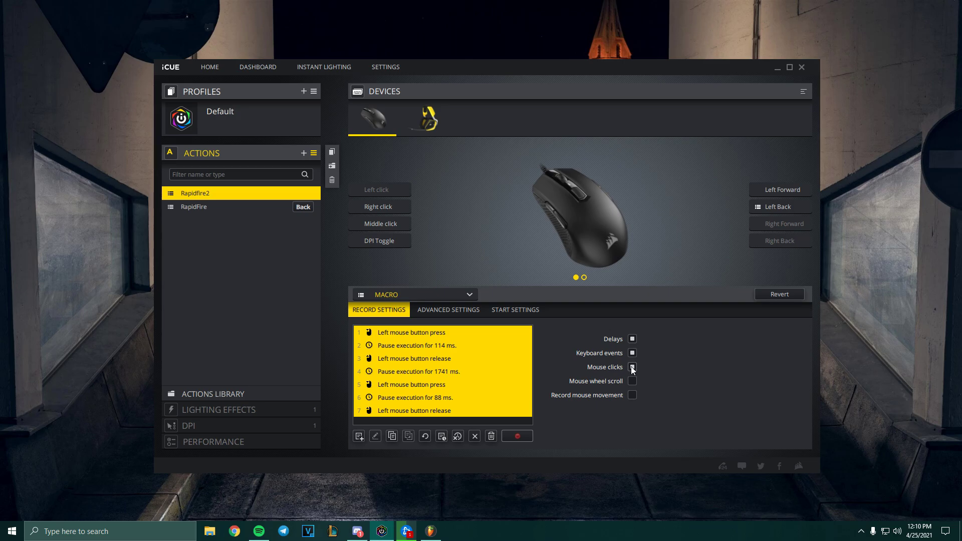
pyautogui.click(484, 372)
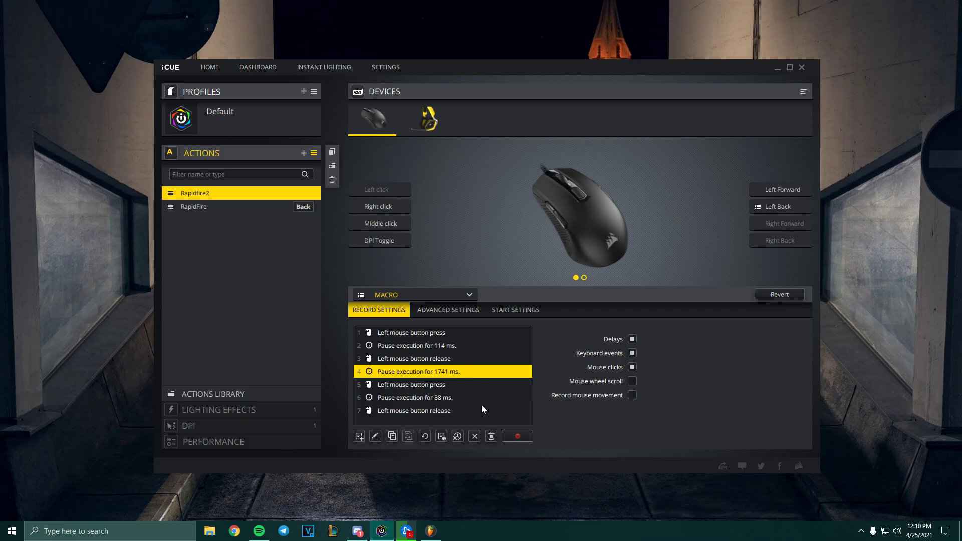
pyautogui.press('Delete')
pyautogui.click(402, 371)
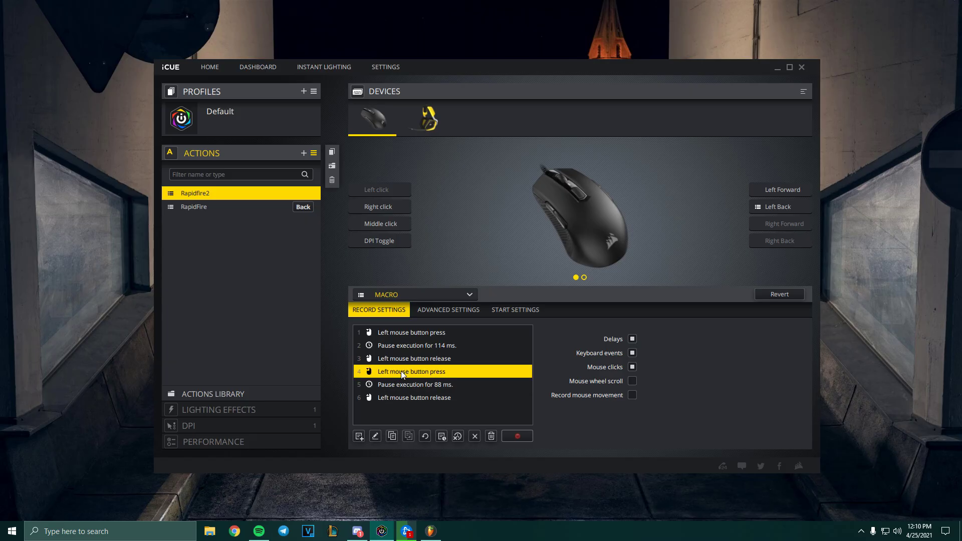
pyautogui.press('Delete')
pyautogui.click(399, 373)
pyautogui.press('Delete')
pyautogui.click(403, 372)
pyautogui.press('Delete')
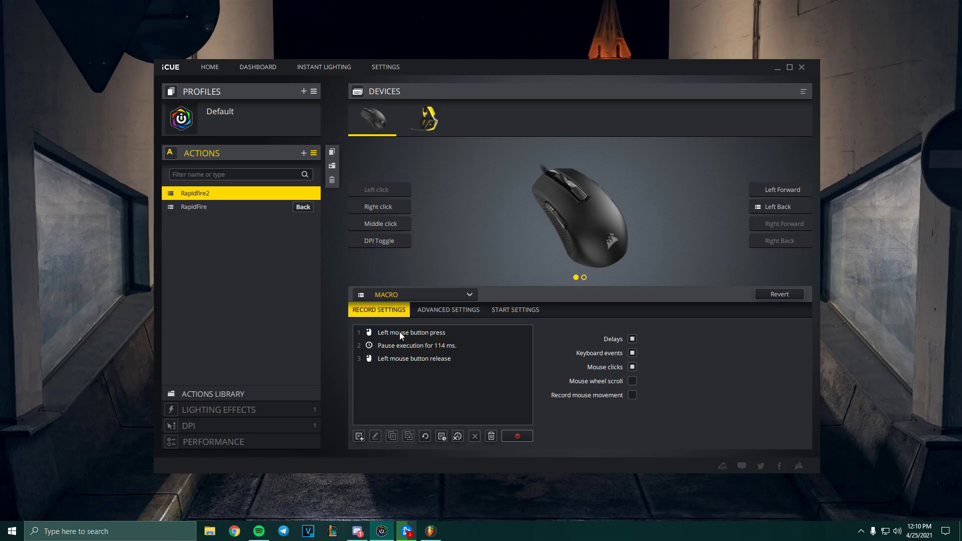
# - Change Rapidfire2's pause step from 114 ms to a constant 5 ms delay
pyautogui.click(393, 345)
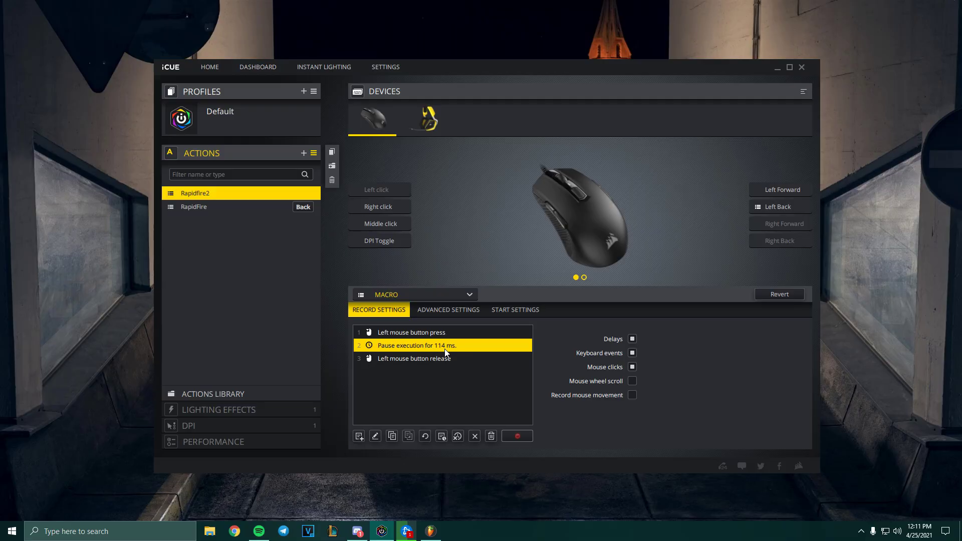
pyautogui.doubleClick(412, 350)
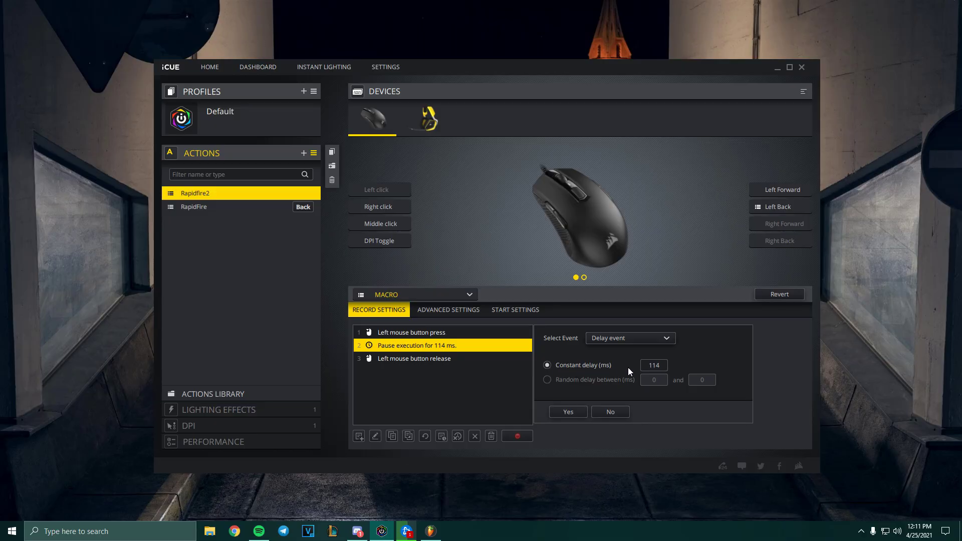
pyautogui.click(659, 367)
pyautogui.press('Return')
# - Confirm the 5 ms delay, then set the Action trigger in Advanced Settings to While Pressed
pyautogui.click(569, 412)
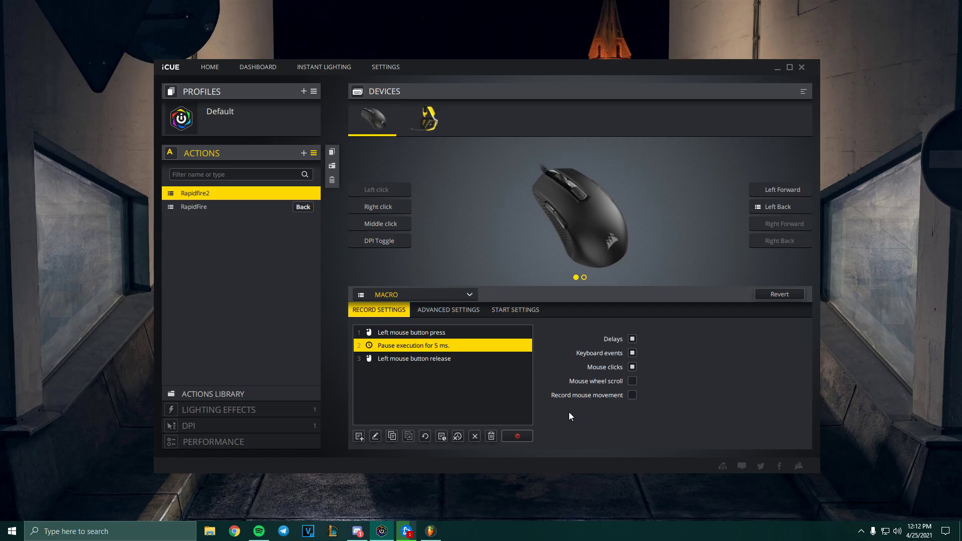
pyautogui.click(444, 310)
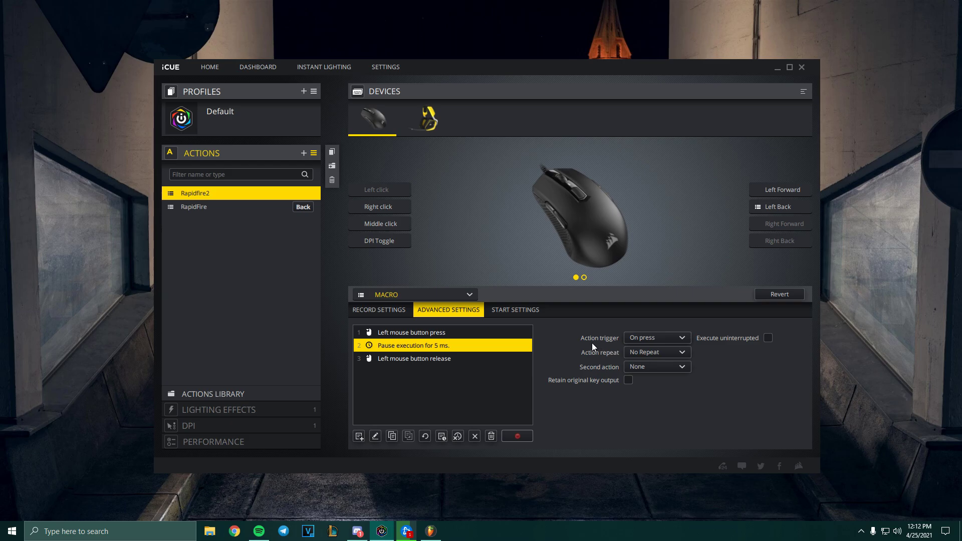
pyautogui.click(657, 338)
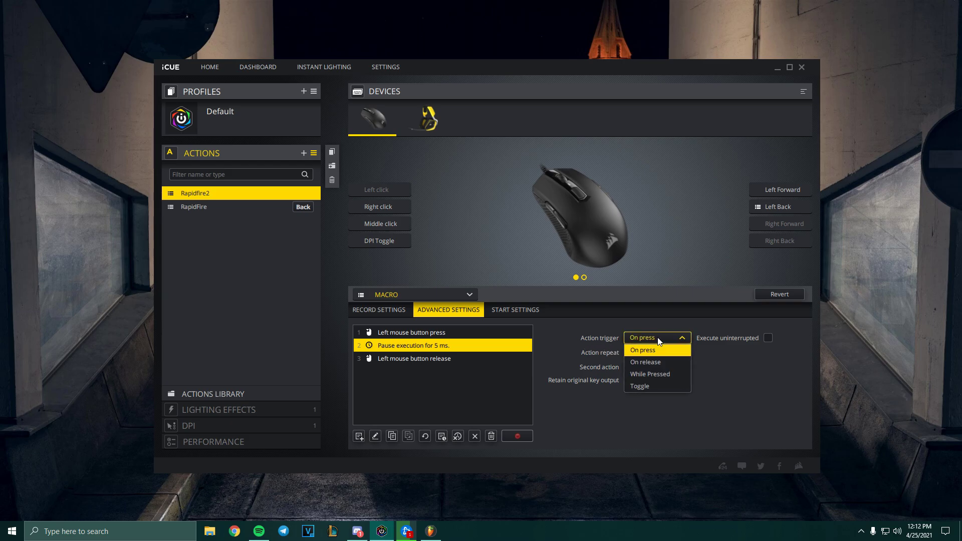
pyautogui.click(647, 375)
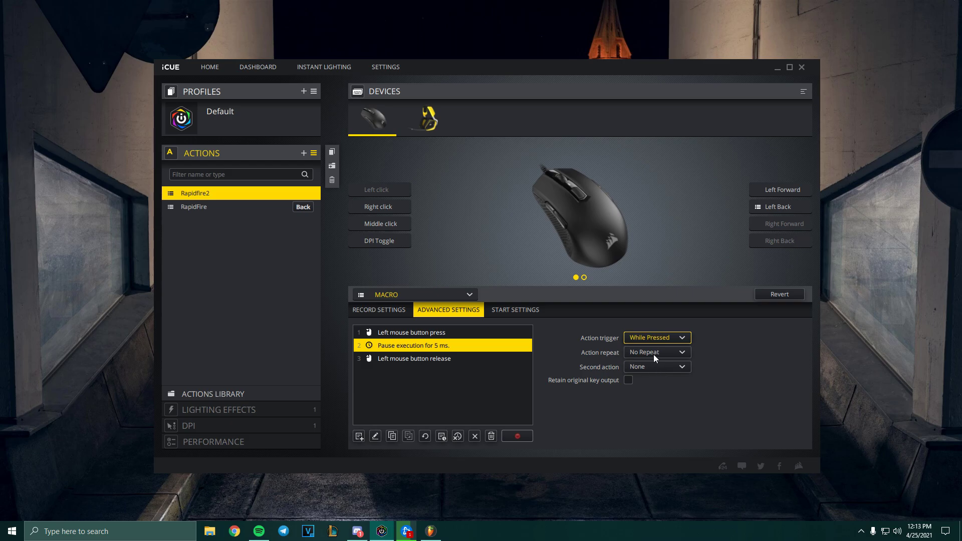
pyautogui.click(653, 354)
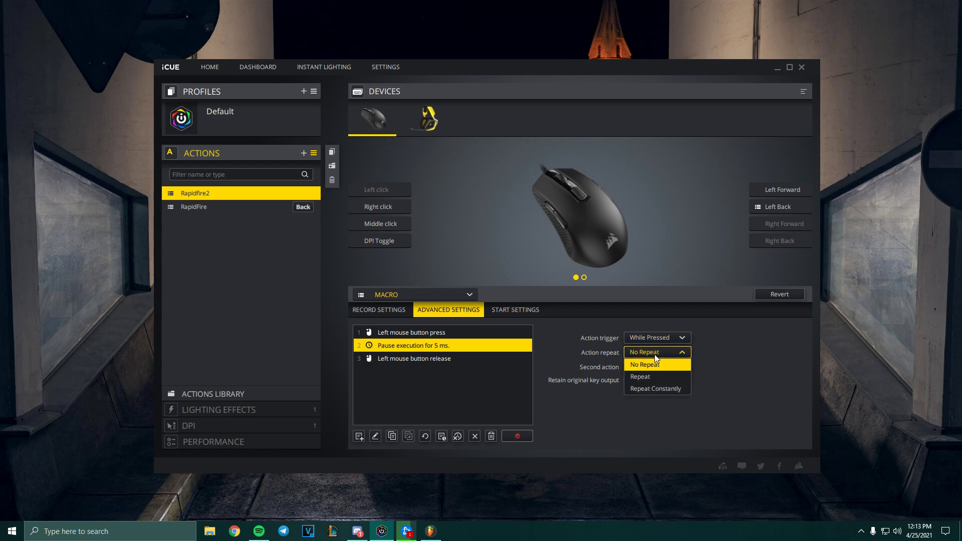
# - Set Action repeat to Repeat Constantly and edit the Repeat delay to 5 ms
pyautogui.click(648, 389)
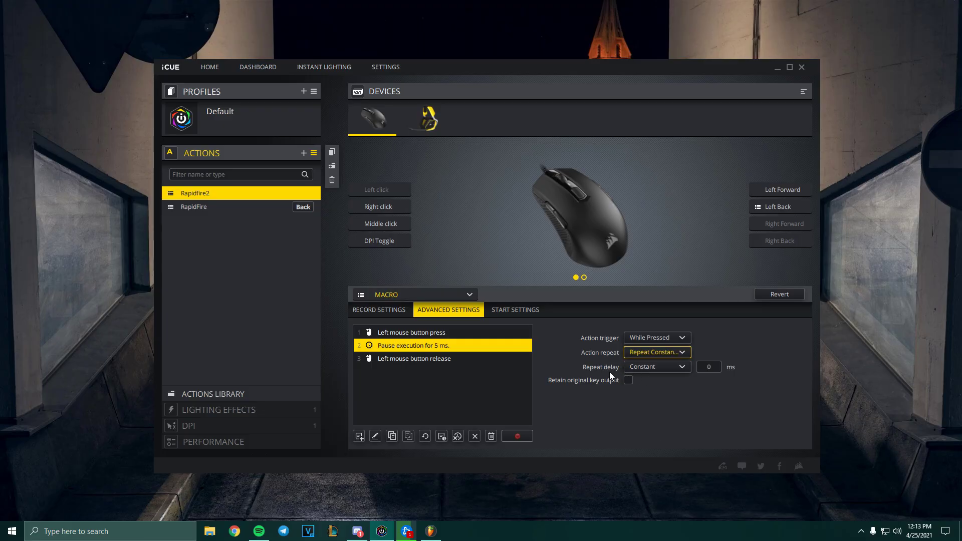
pyautogui.click(706, 368)
# - Assign Rapidfire2 to the Left Back button on the mouse diagram, then bring up File Explorer
pyautogui.click(560, 219)
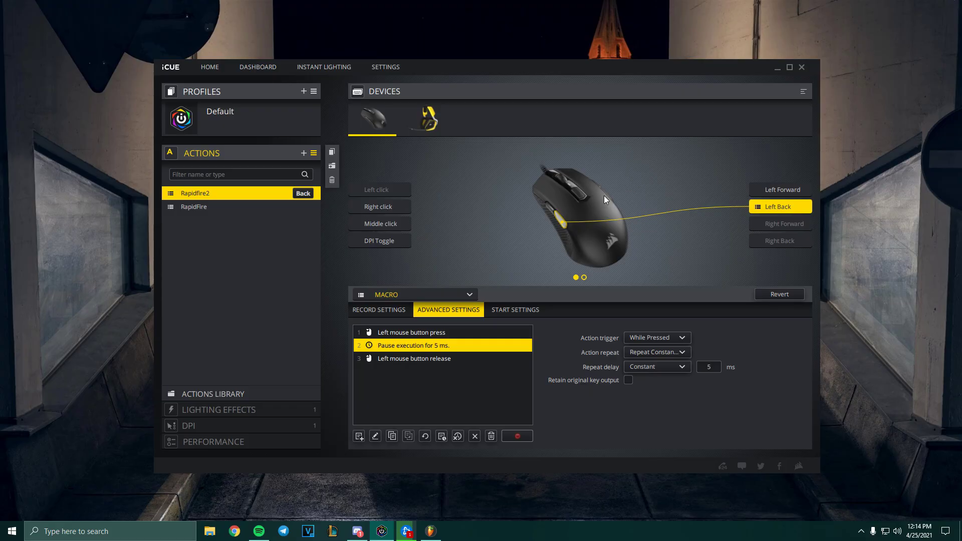
pyautogui.click(210, 531)
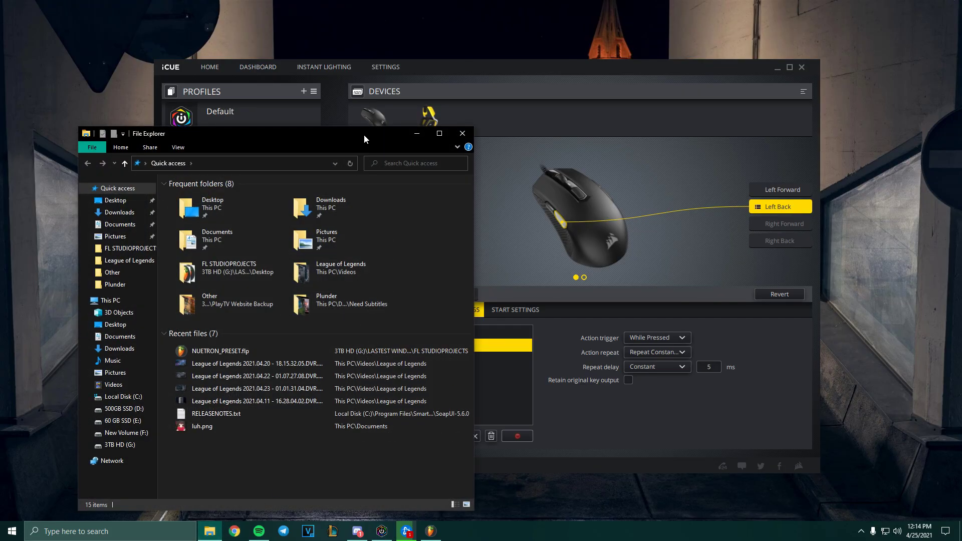
# - Move and toggle File Explorer from the taskbar, then close it to return to iCUE's repeat delay
pyautogui.moveTo(365, 135); pyautogui.dragTo(551, 96)
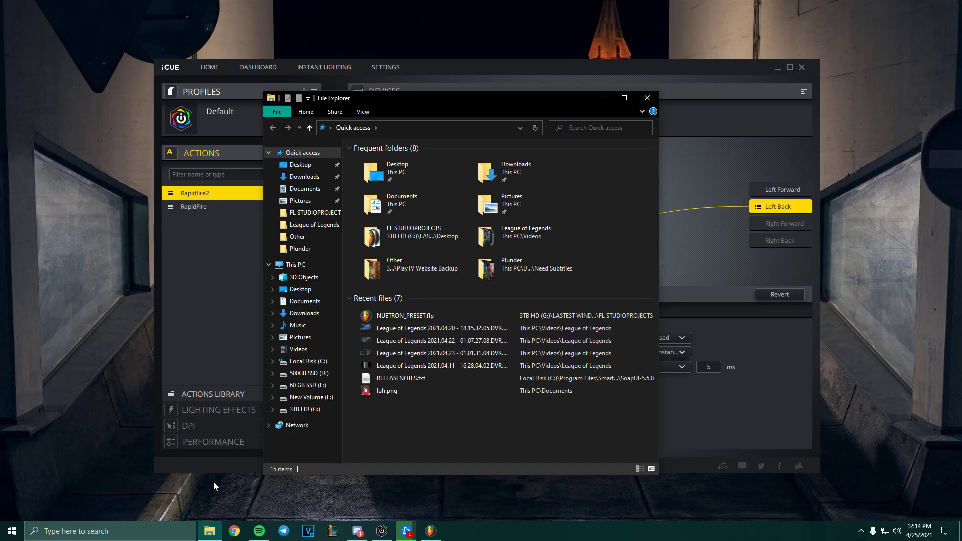
pyautogui.click(212, 534)
pyautogui.click(212, 534)
pyautogui.click(212, 534)
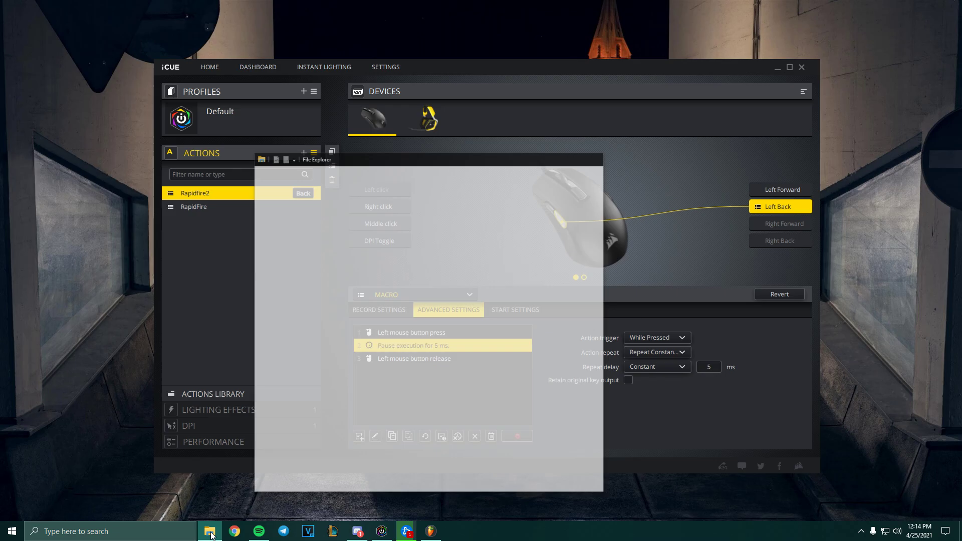
pyautogui.click(211, 535)
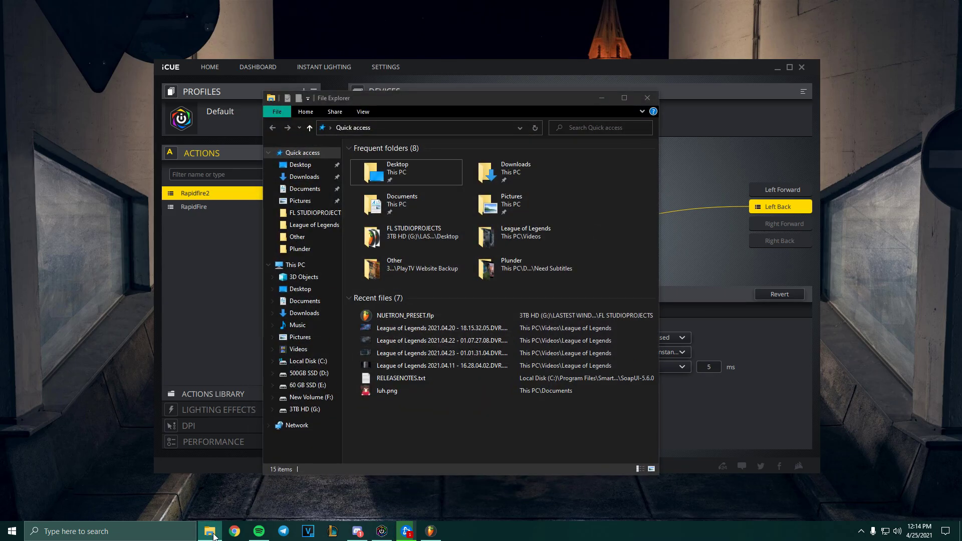
pyautogui.click(211, 535)
pyautogui.click(211, 535)
pyautogui.click(211, 535)
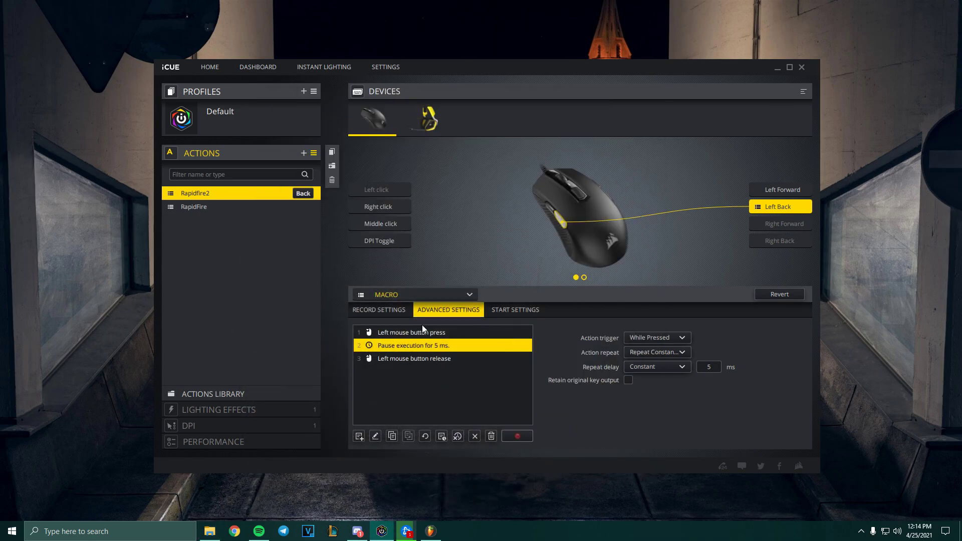
pyautogui.click(210, 531)
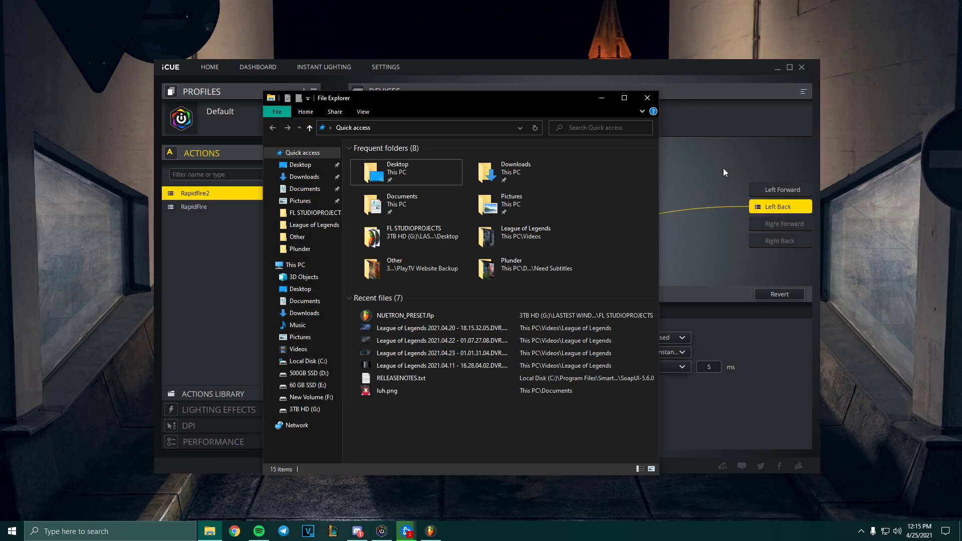
pyautogui.click(649, 98)
pyautogui.click(712, 368)
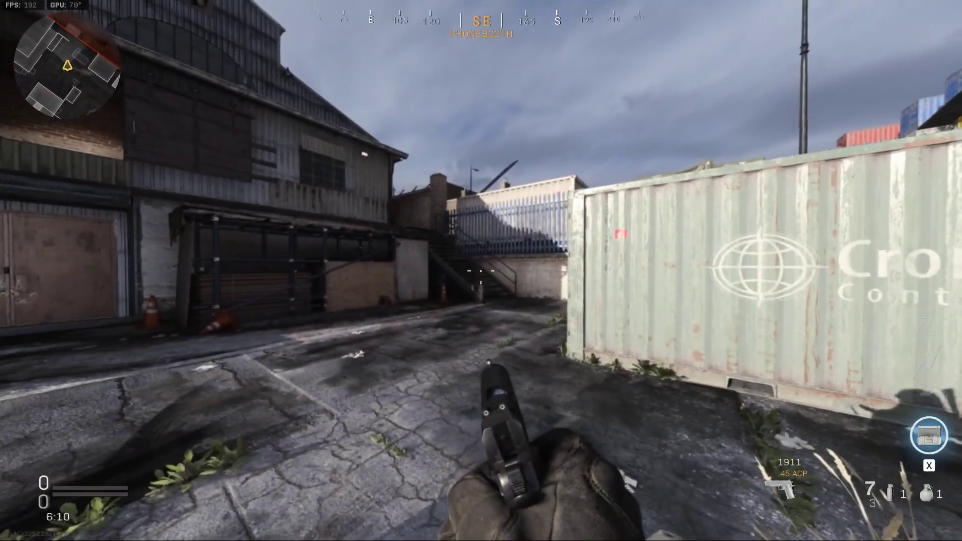
# - Strafe left, swap between the FAL (1) and pistol (2), throw a grenade (G) and back away
pyautogui.press('a')
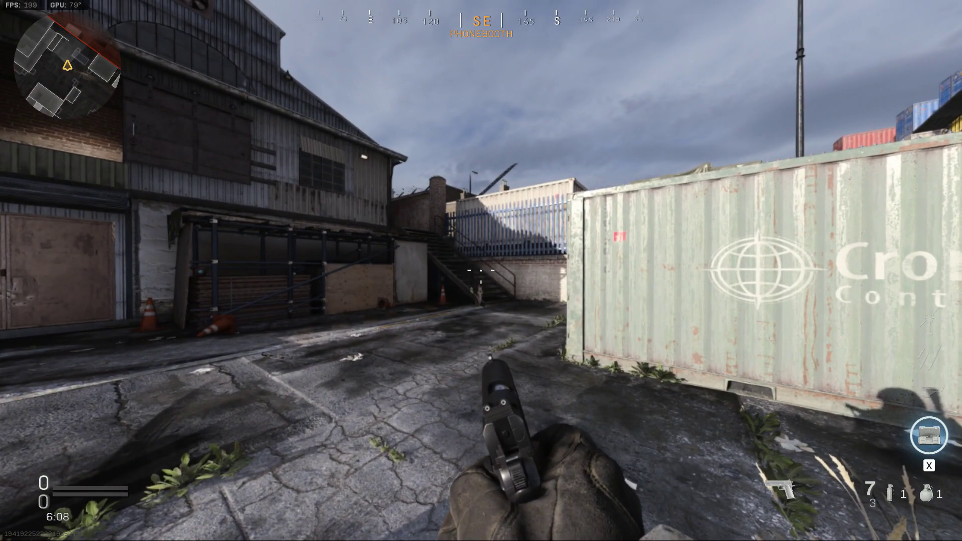
pyautogui.press('1')
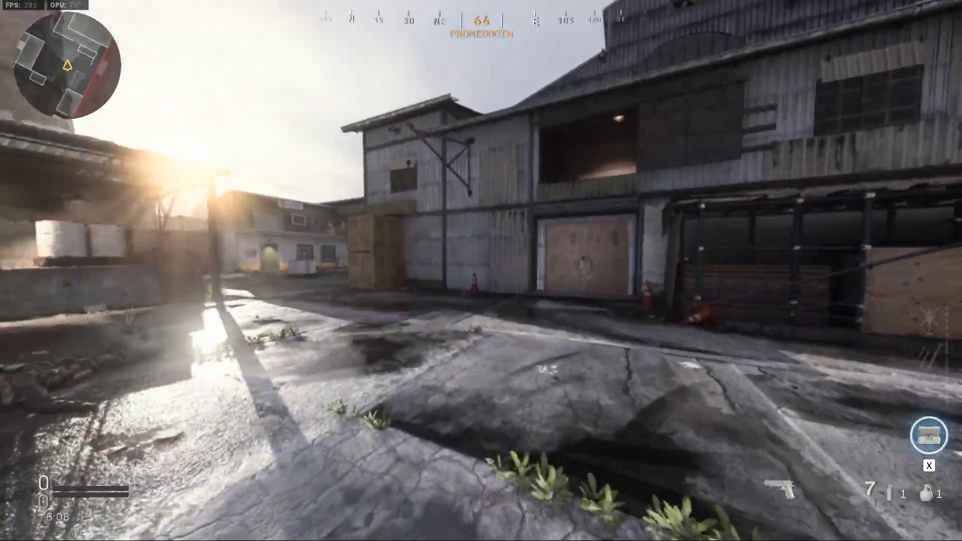
pyautogui.press('2')
pyautogui.press('w')
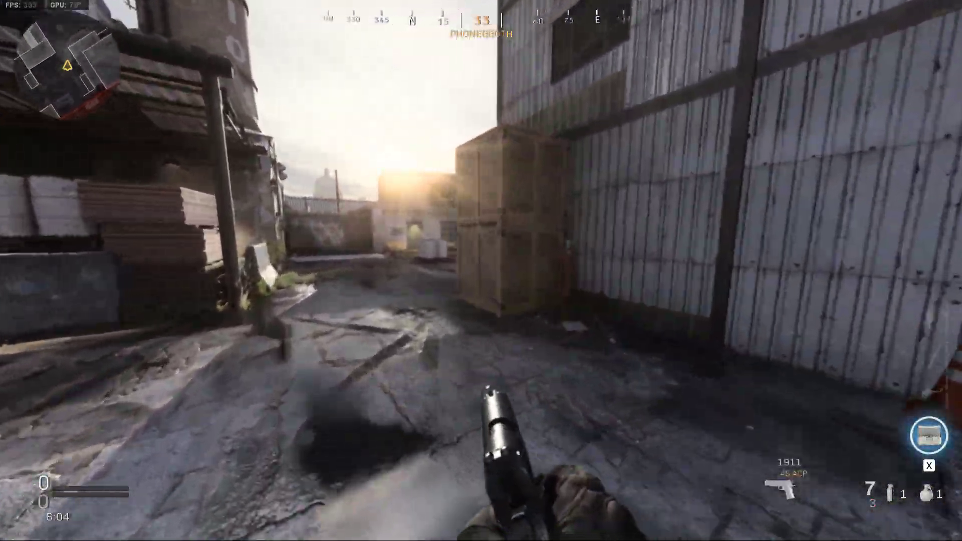
pyautogui.press('1')
pyautogui.press('2')
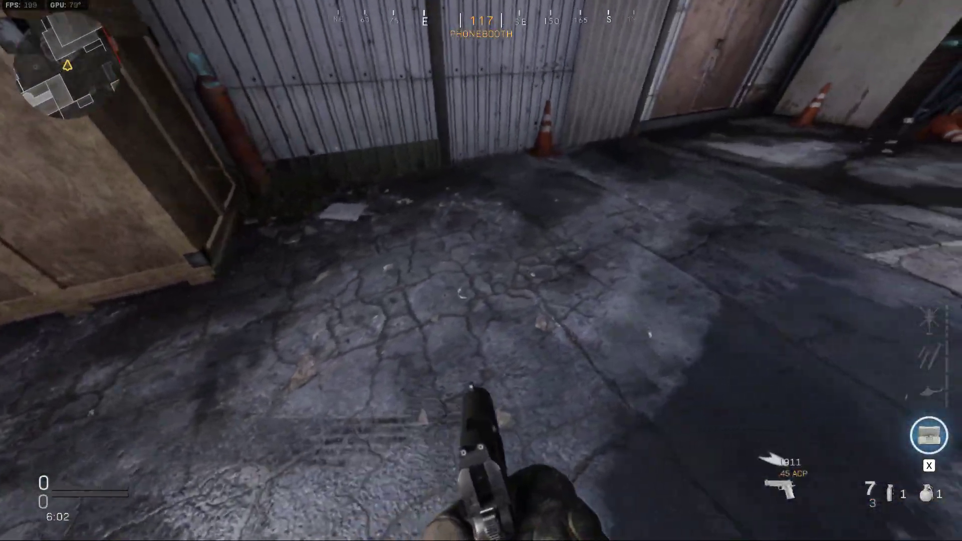
pyautogui.press('g')
pyautogui.press('s')
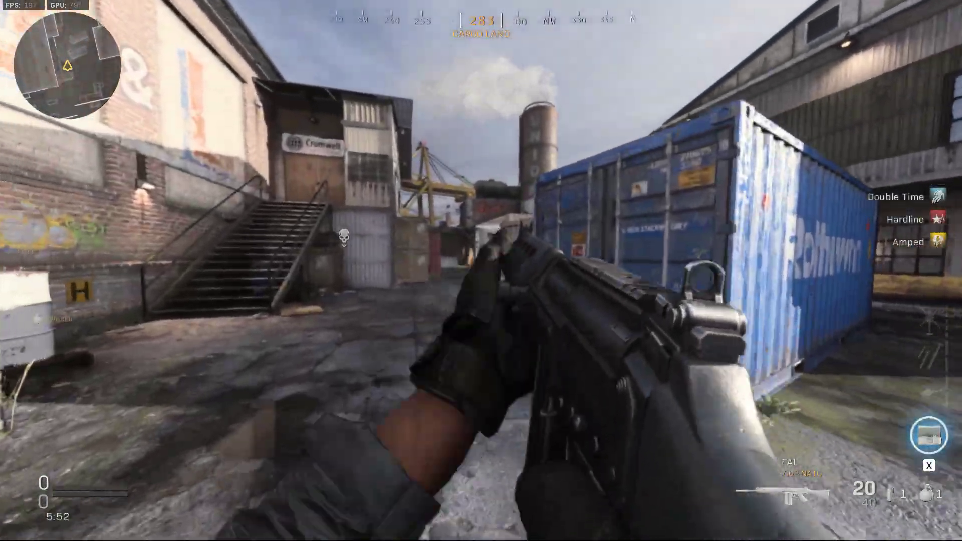
# - Sprint past the blue container and fire an aimed rapid burst from the FAL
pyautogui.press('w')
pyautogui.press('shift')
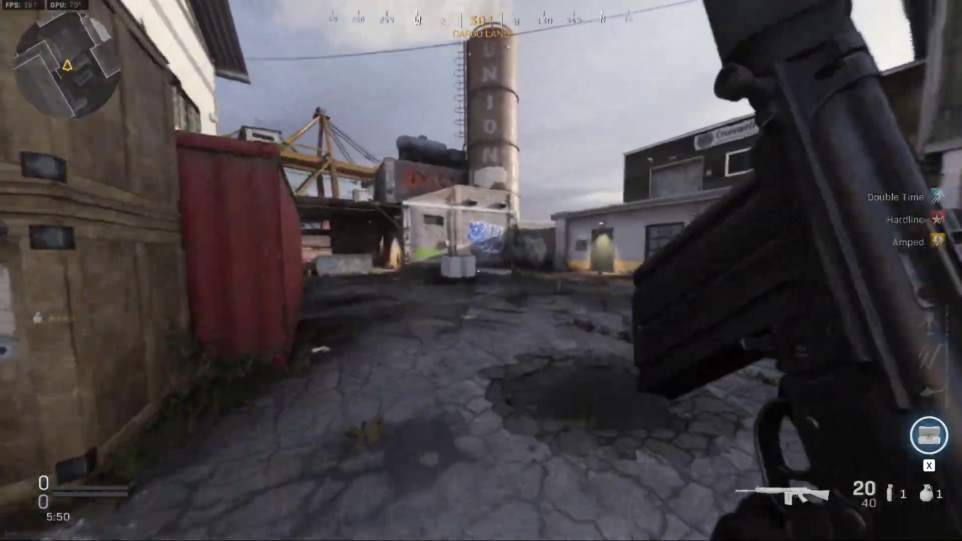
pyautogui.rightClick(481, 271)
pyautogui.click(481, 270)
pyautogui.click(481, 271)
# - Sprint west, fire another aimed burst from the FAL, then reload it
pyautogui.press('shift')
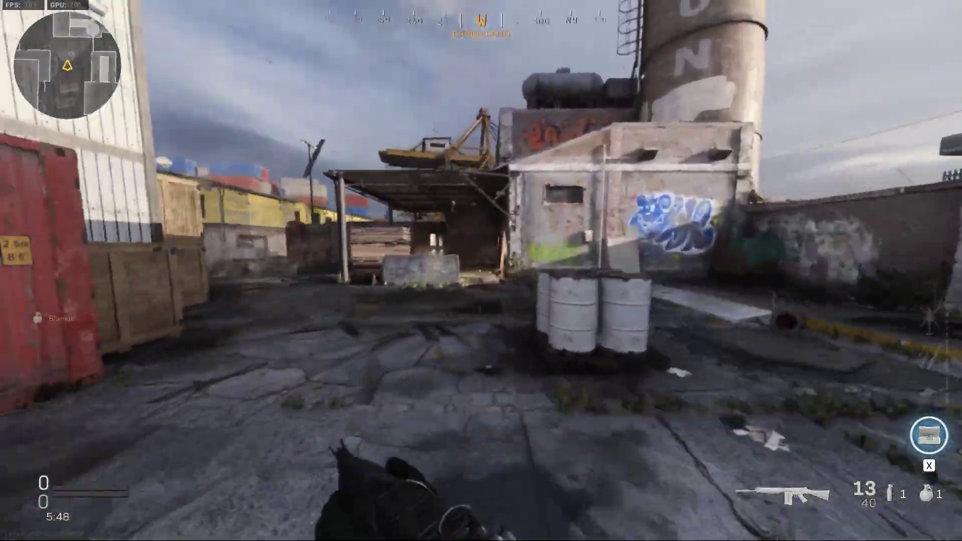
pyautogui.rightClick(482, 271)
pyautogui.click(482, 270)
pyautogui.click(481, 271)
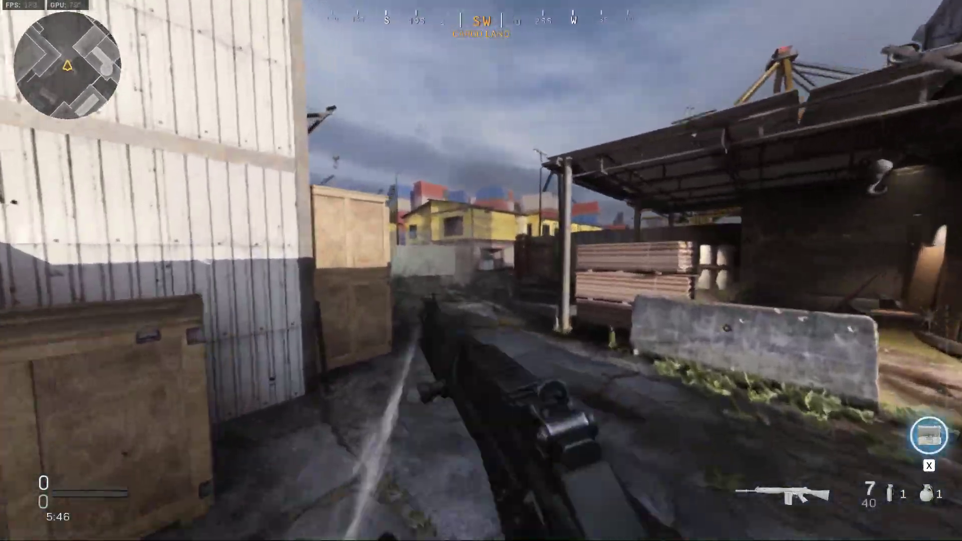
pyautogui.press('r')
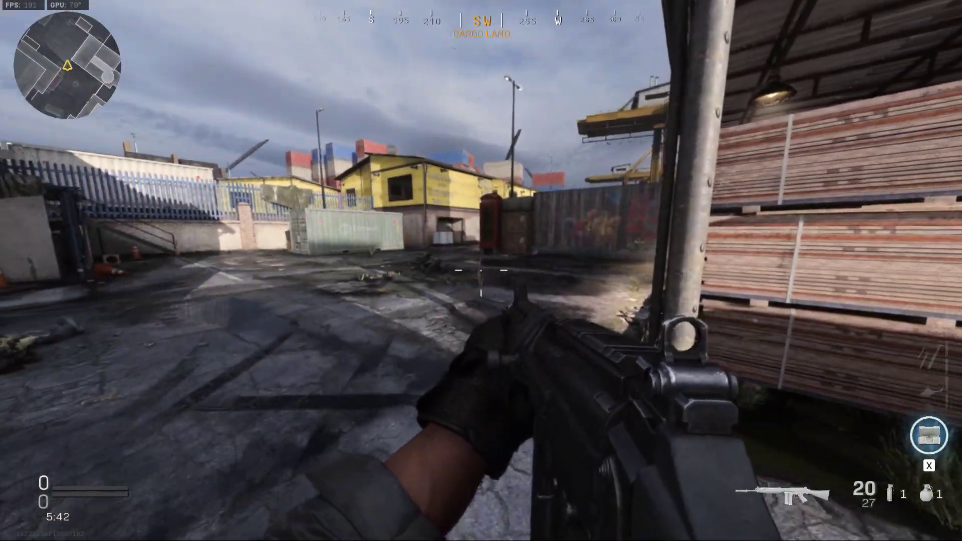
# - Advance south and fire aimed rapid bursts at the open yard, leaving 14 rounds with 27 in reserve
pyautogui.press('w')
pyautogui.rightClick(481, 271)
pyautogui.click(481, 270)
pyautogui.click(481, 270)
pyautogui.click(481, 271)
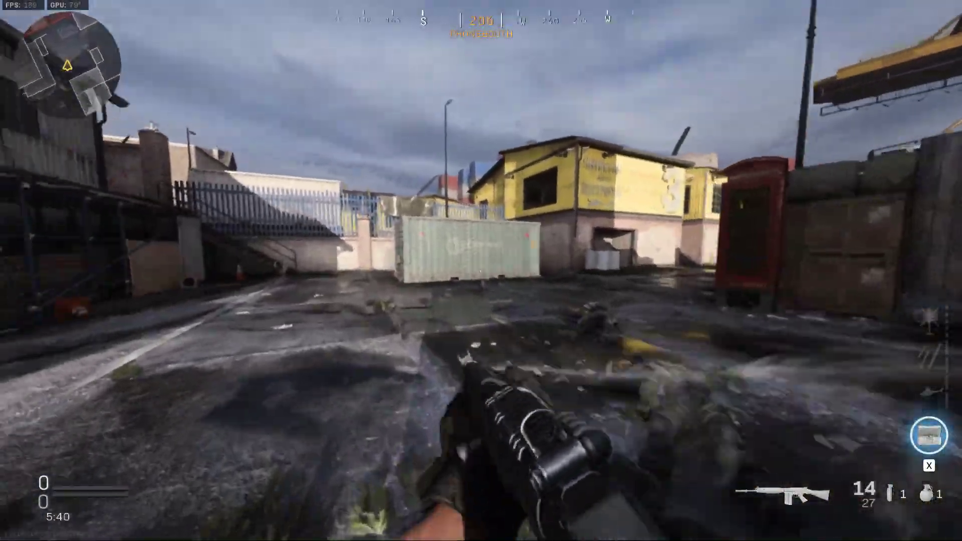